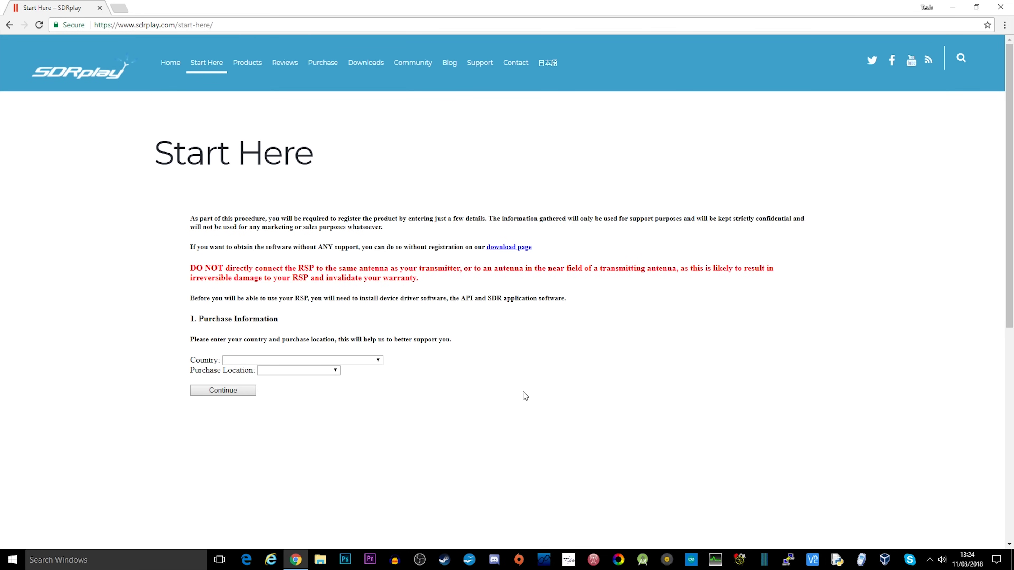
- Set the country to United Kingdom and the purchase location to SDRplay Website
left_click(353, 361)
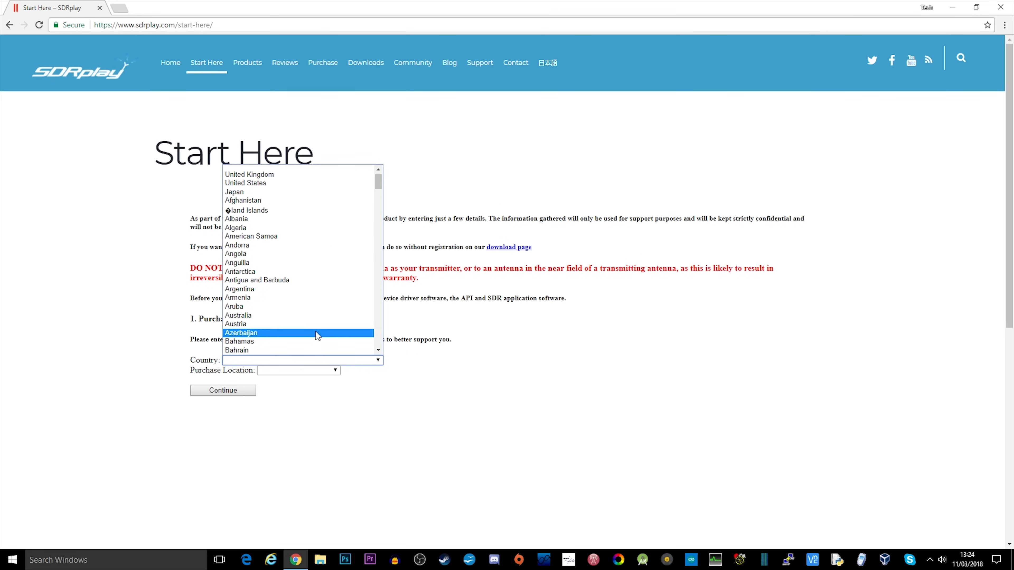
scroll(317, 335, "down", 20)
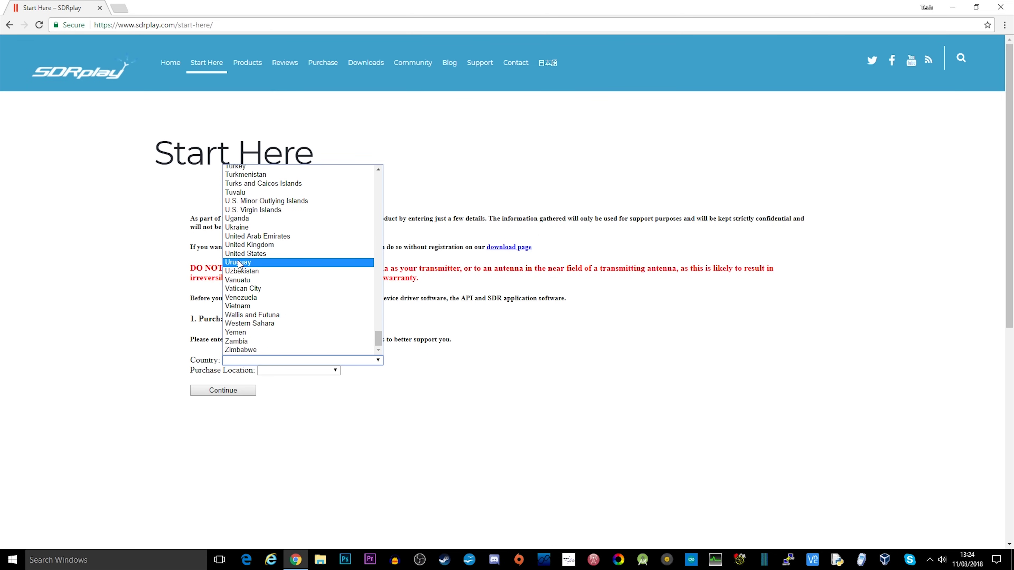
left_click(247, 245)
left_click(276, 369)
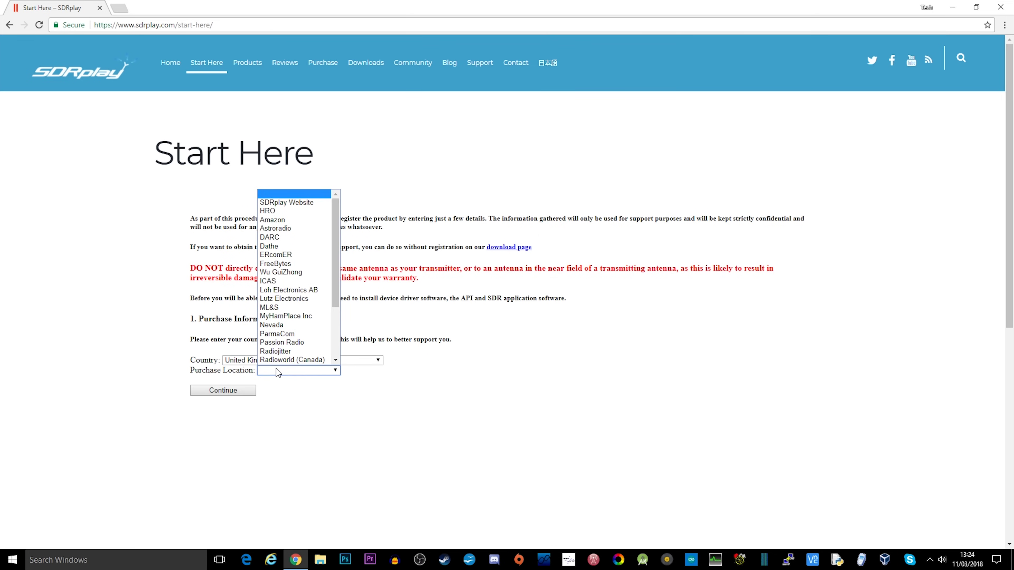
left_click(306, 202)
left_click(224, 391)
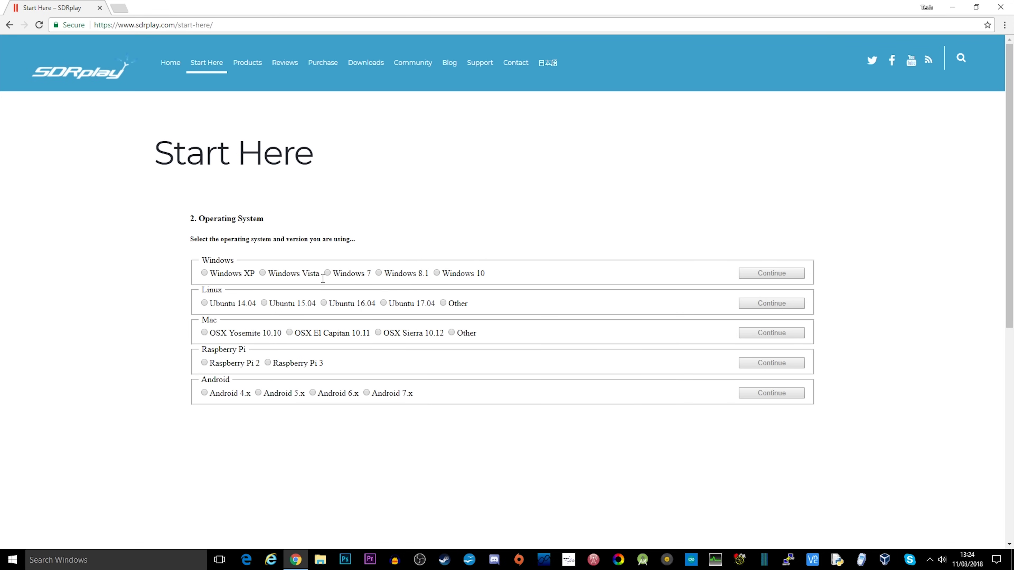
- Choose Windows 10, accept the pre-installation checks, and register an RSP1A
left_click(437, 273)
left_click(770, 274)
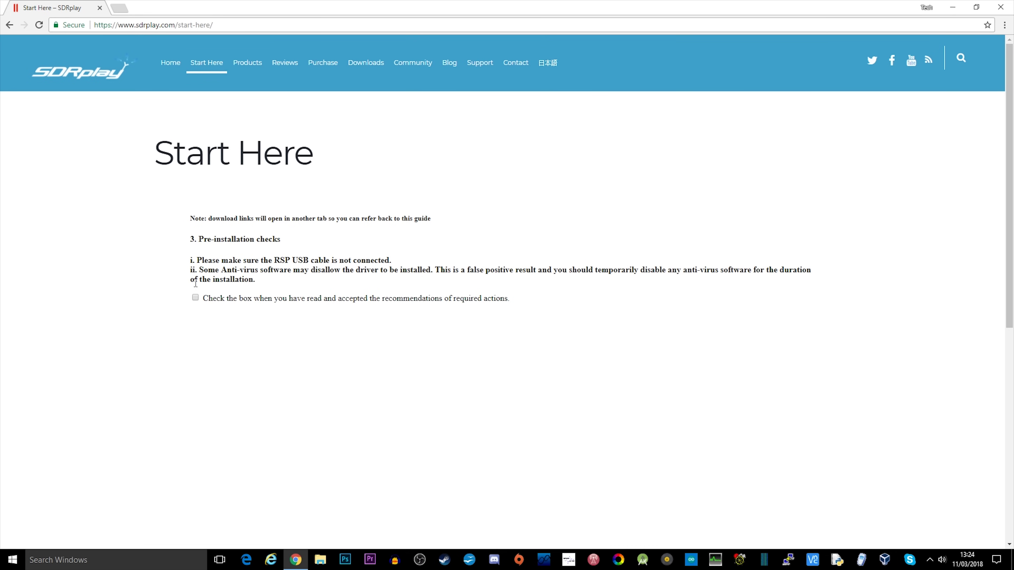
left_click(195, 297)
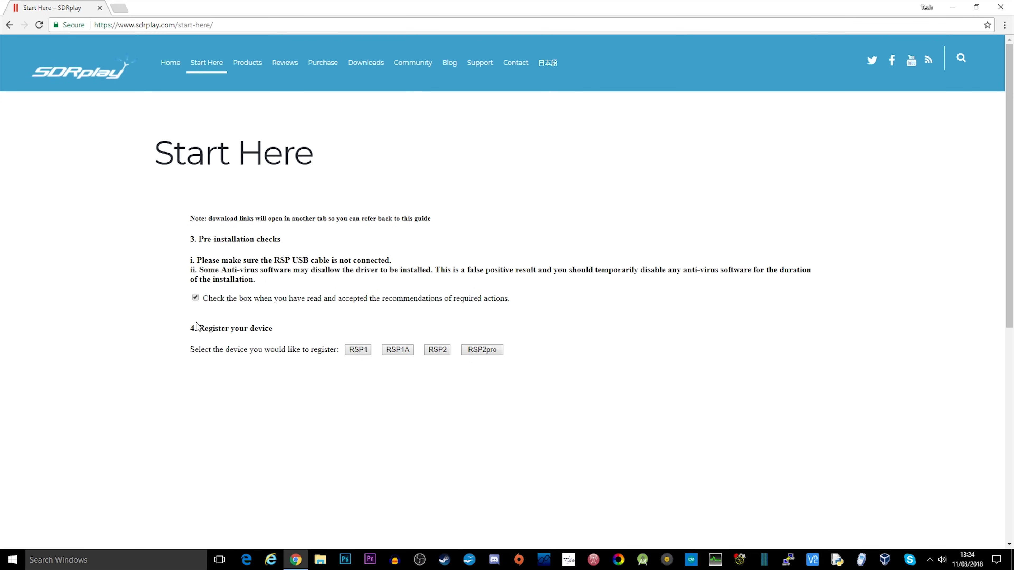
left_click(401, 351)
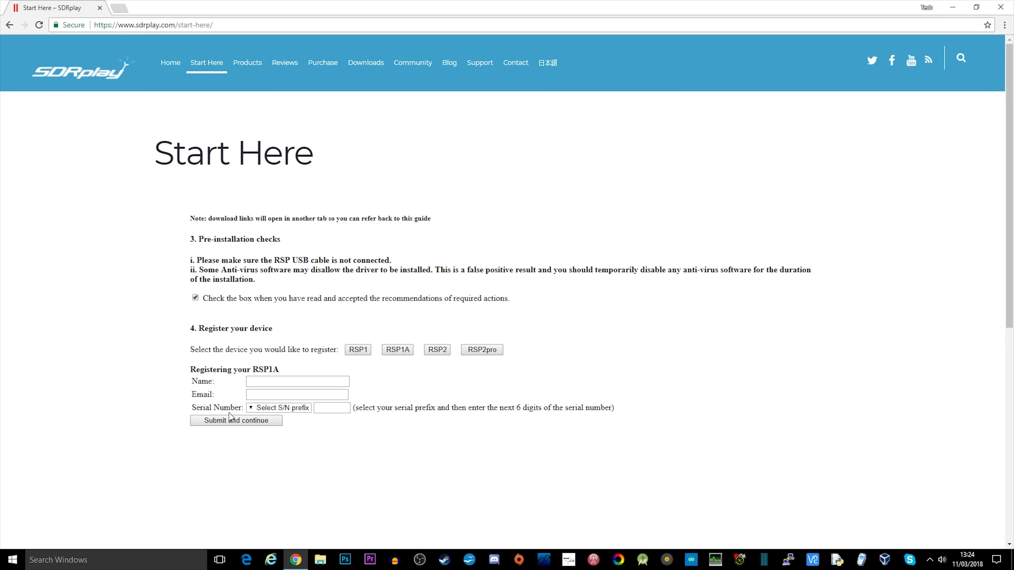
left_click(278, 381)
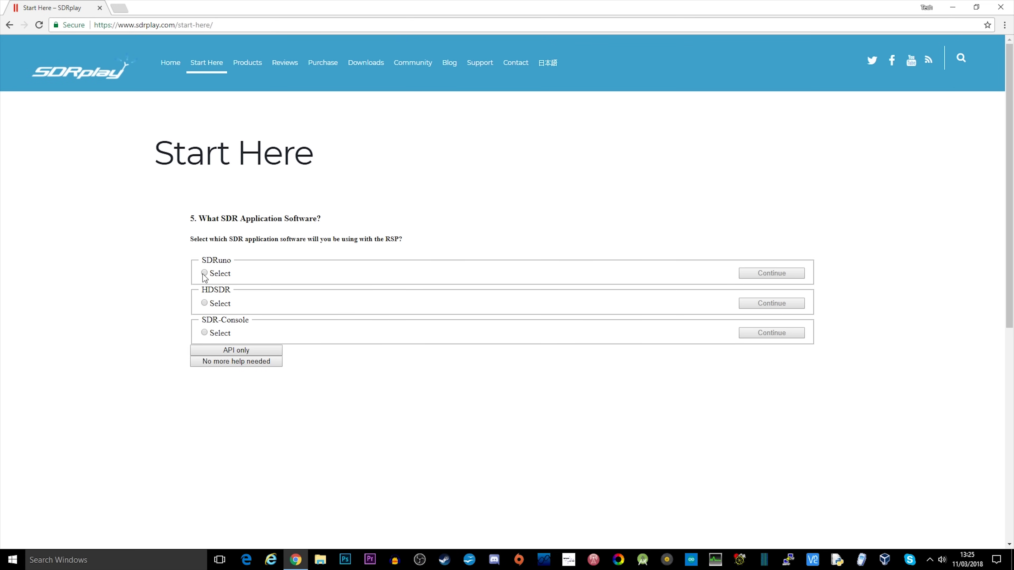
- Choose SDRuno, download its Windows installer, and run it with administrator approval
left_click(781, 277)
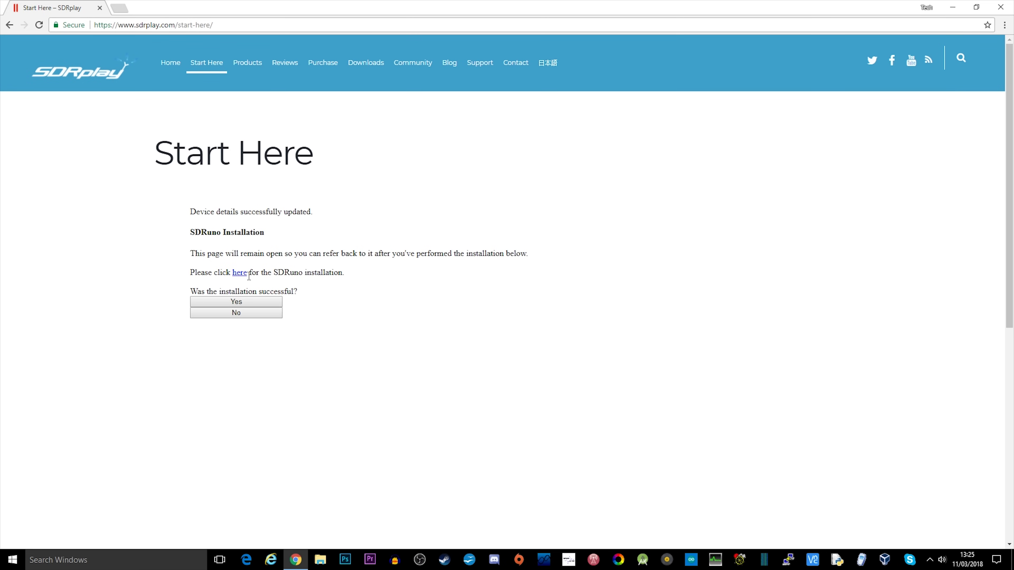
left_click(240, 274)
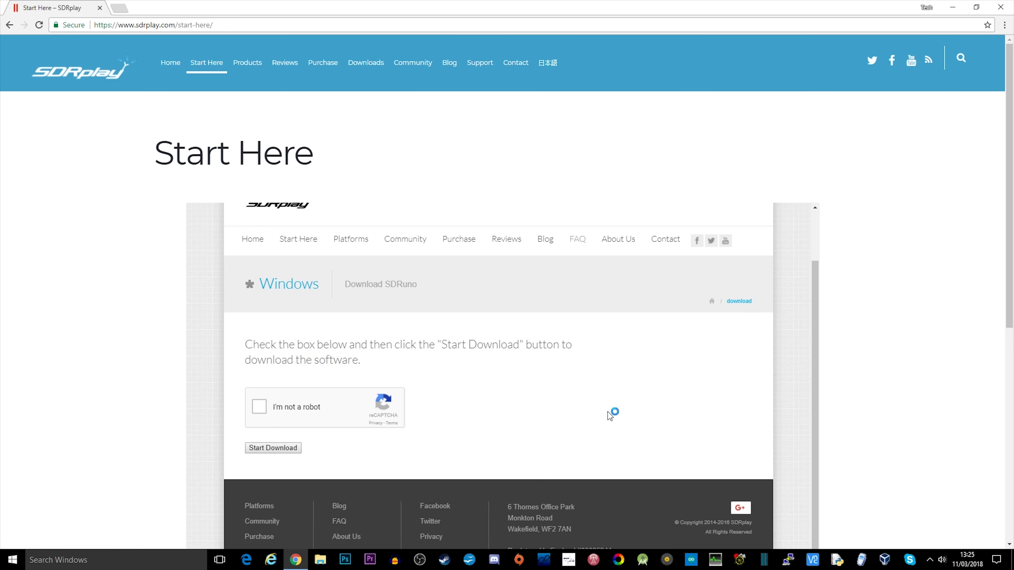
scroll(609, 415, "down", 1)
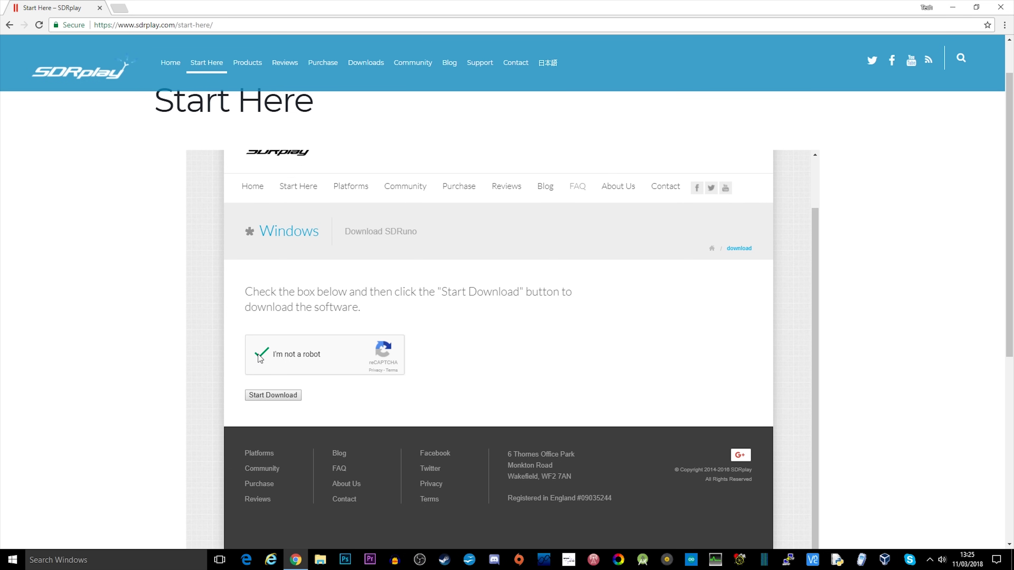
left_click(281, 397)
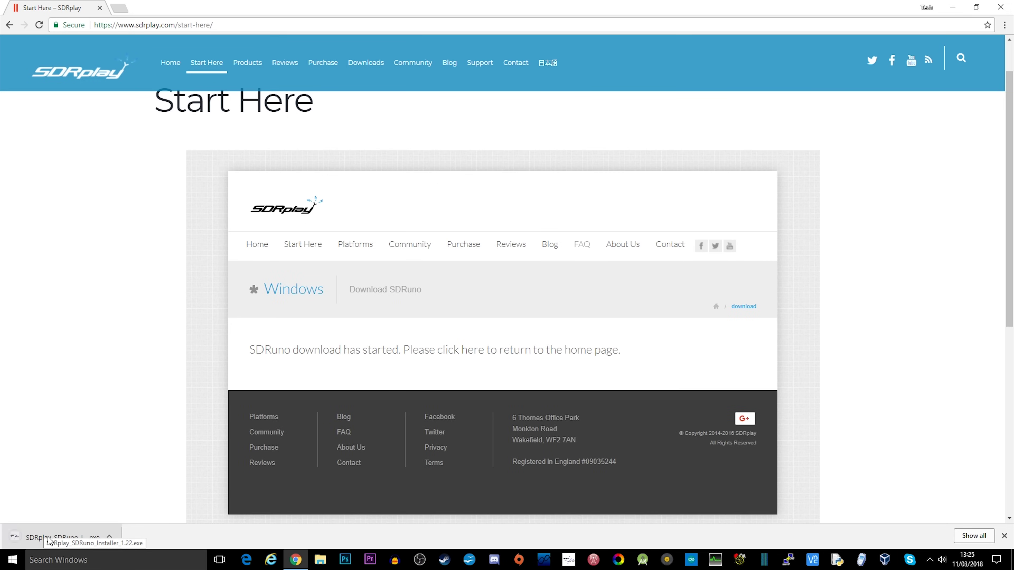
left_click(80, 539)
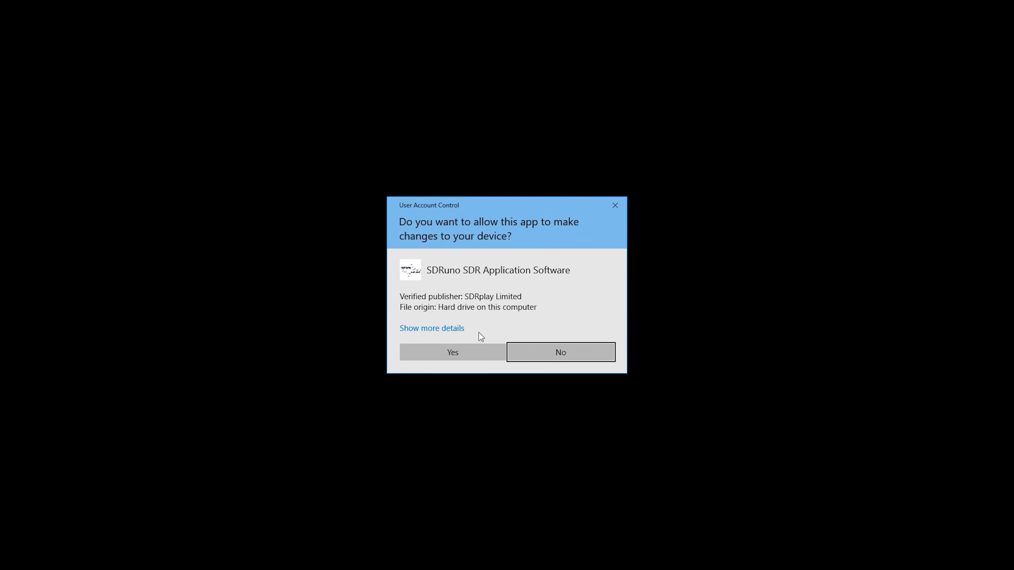
left_click(471, 353)
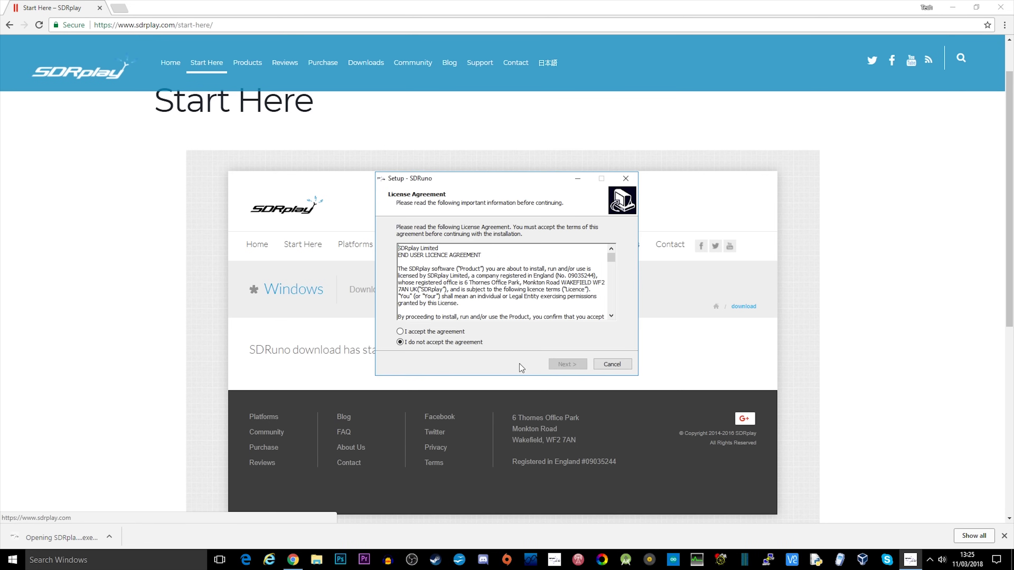
- Install SDRuno into the existing Program Files folder with a desktop shortcut, then launch it
left_click(426, 331)
left_click(563, 364)
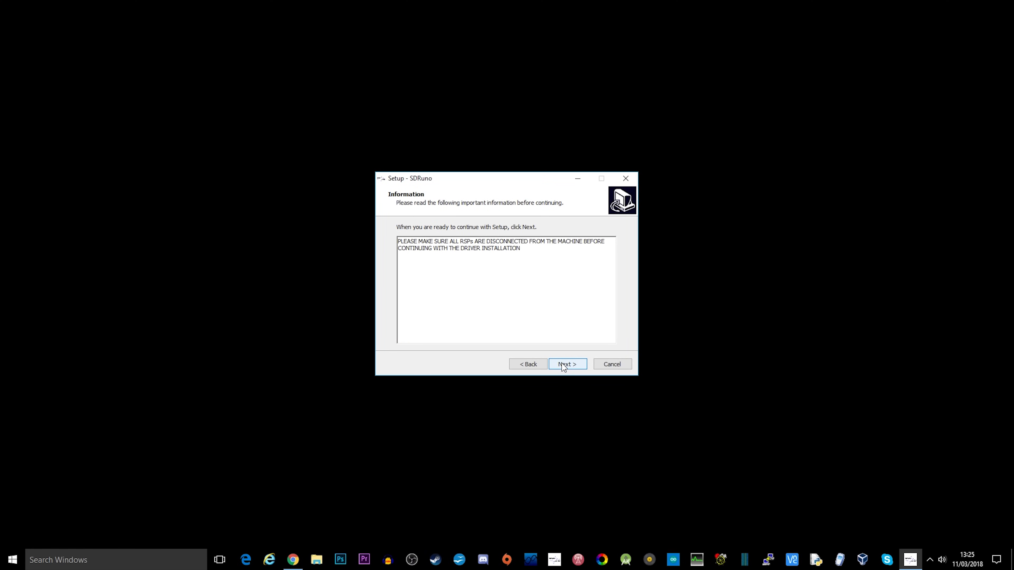
left_click(564, 364)
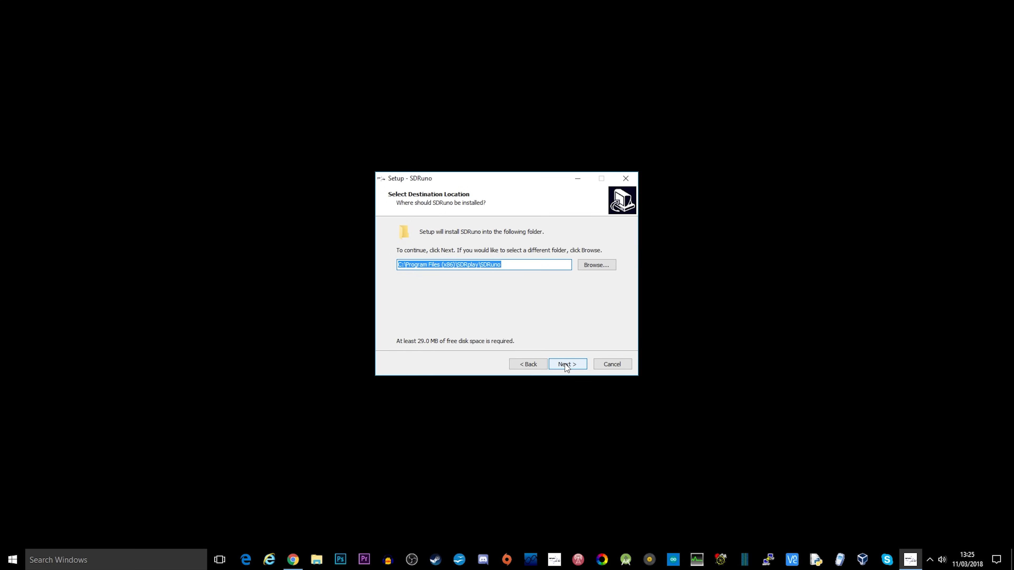
left_click(564, 364)
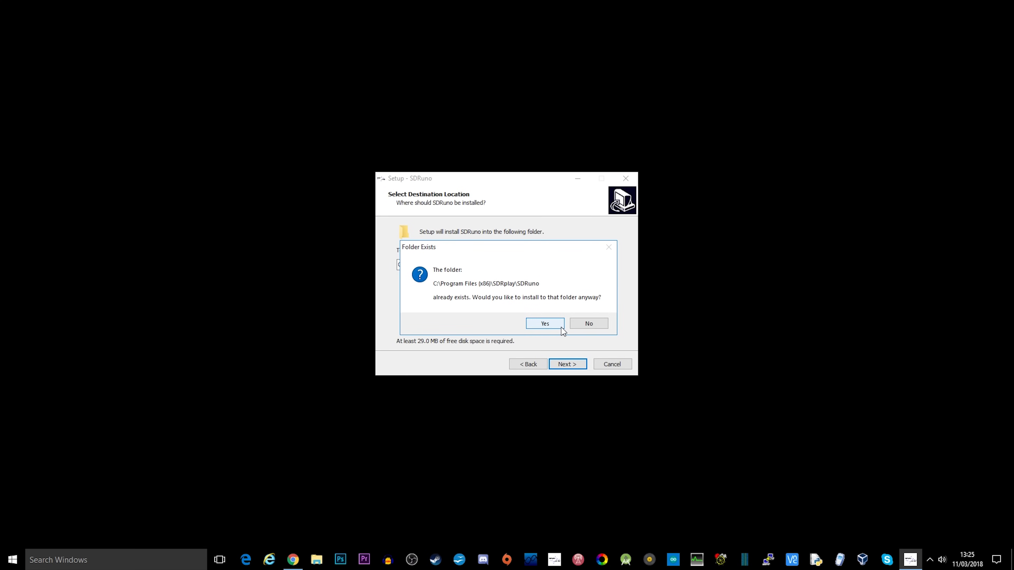
left_click(550, 327)
left_click(575, 366)
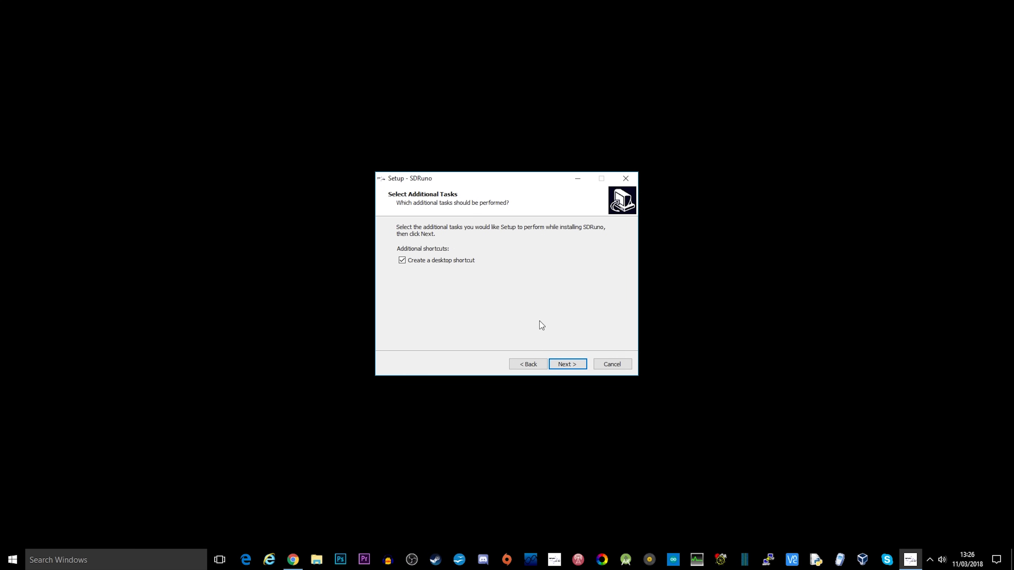
left_click(575, 365)
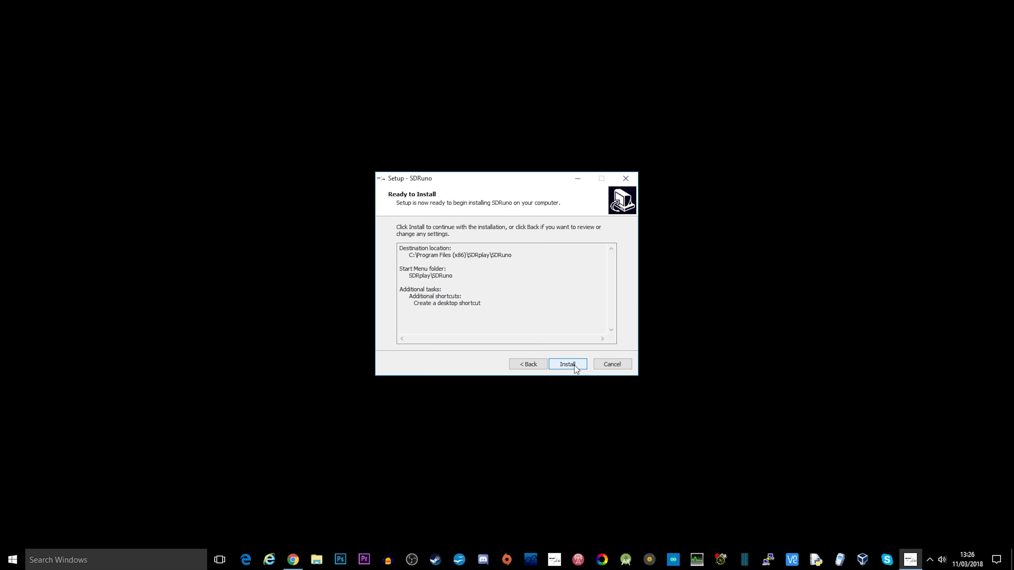
left_click(574, 366)
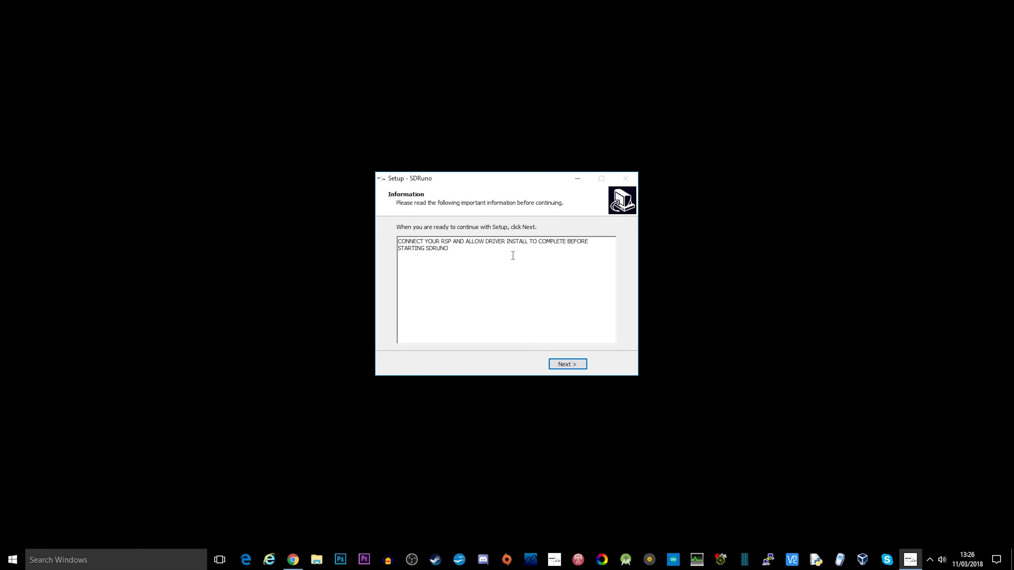
left_click(574, 365)
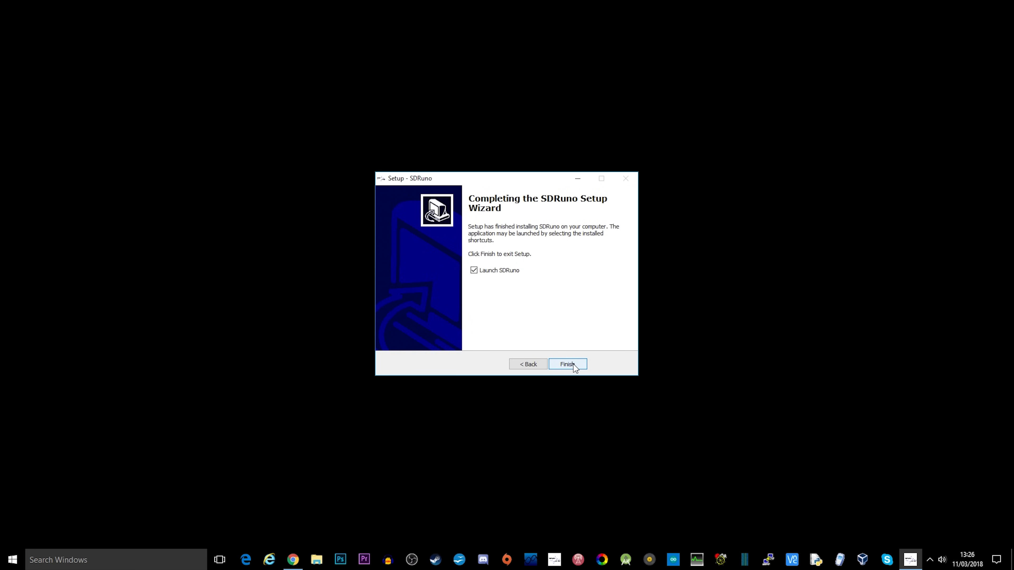
left_click(569, 364)
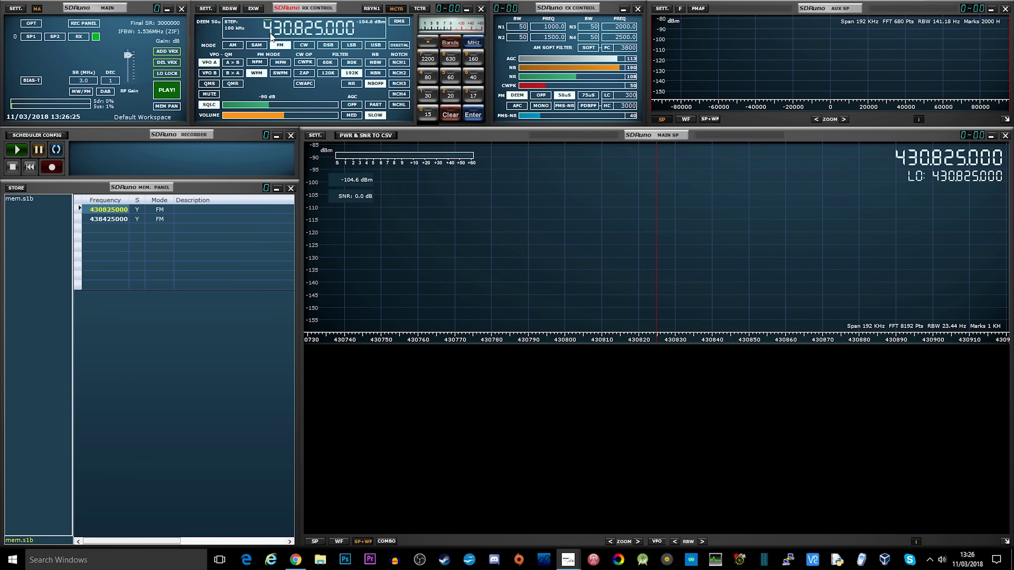
- Tune to 30.825 MHz, set the sample rate to 2 MHz, and start receiving
scroll(269, 29, "down", 4)
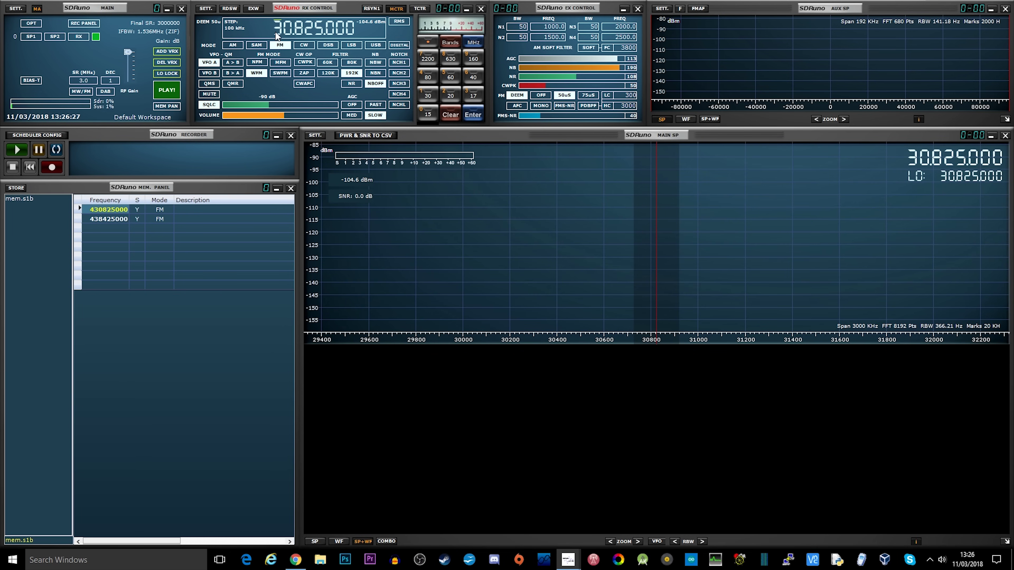
left_click(89, 82)
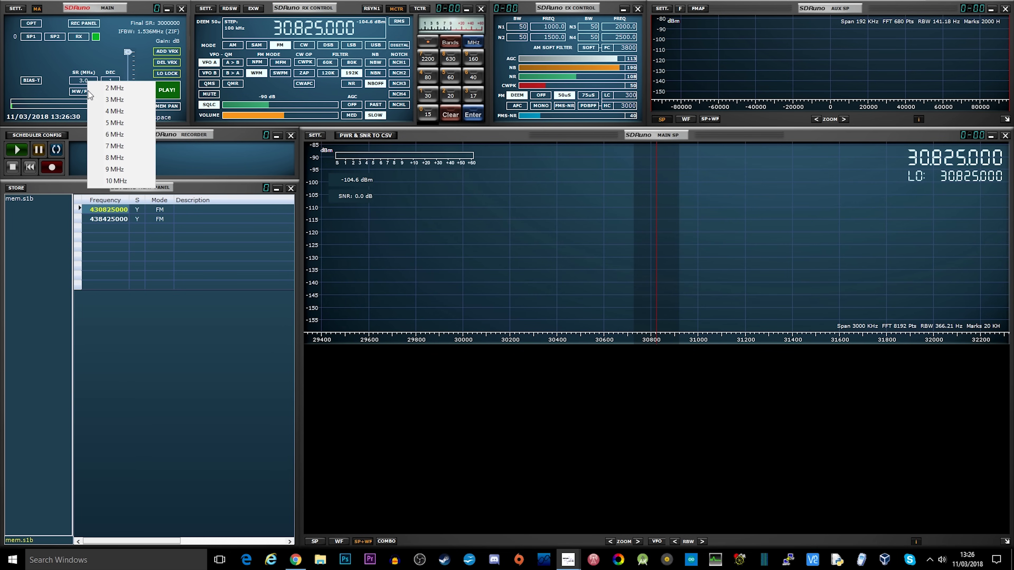
left_click(121, 90)
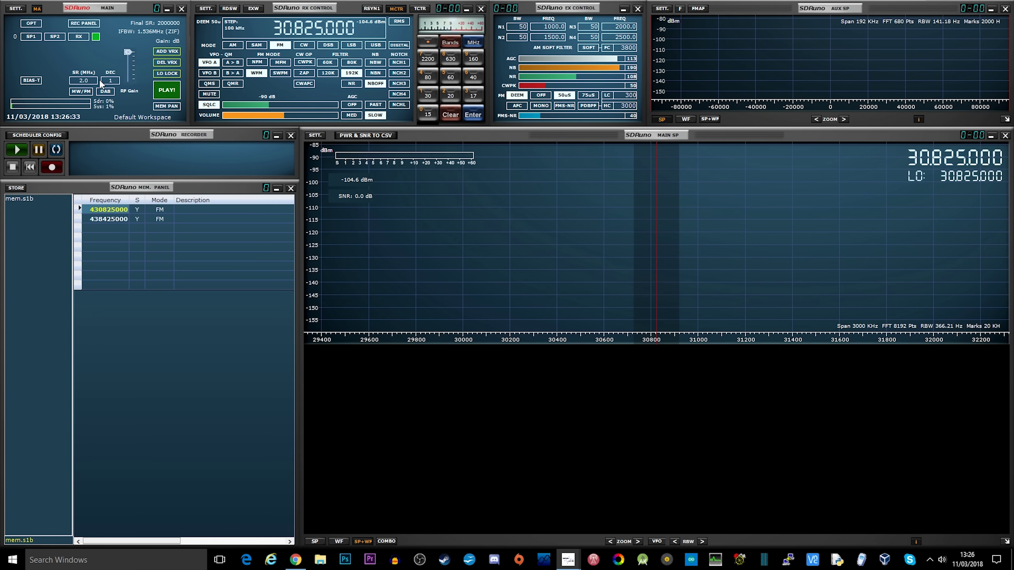
left_click(167, 91)
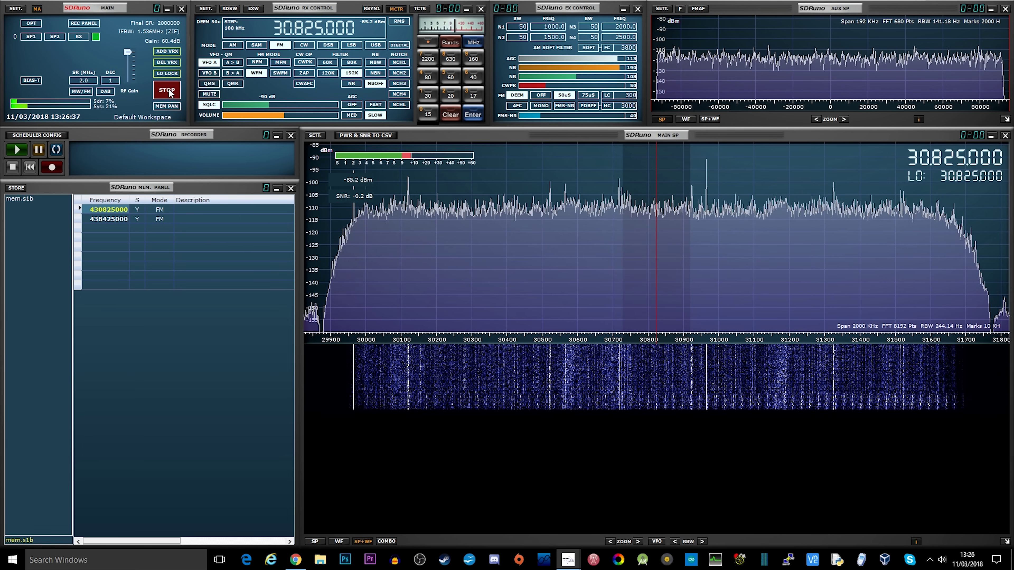
- Route audio output to the Realtek speakers and restart the receiver
left_click(206, 10)
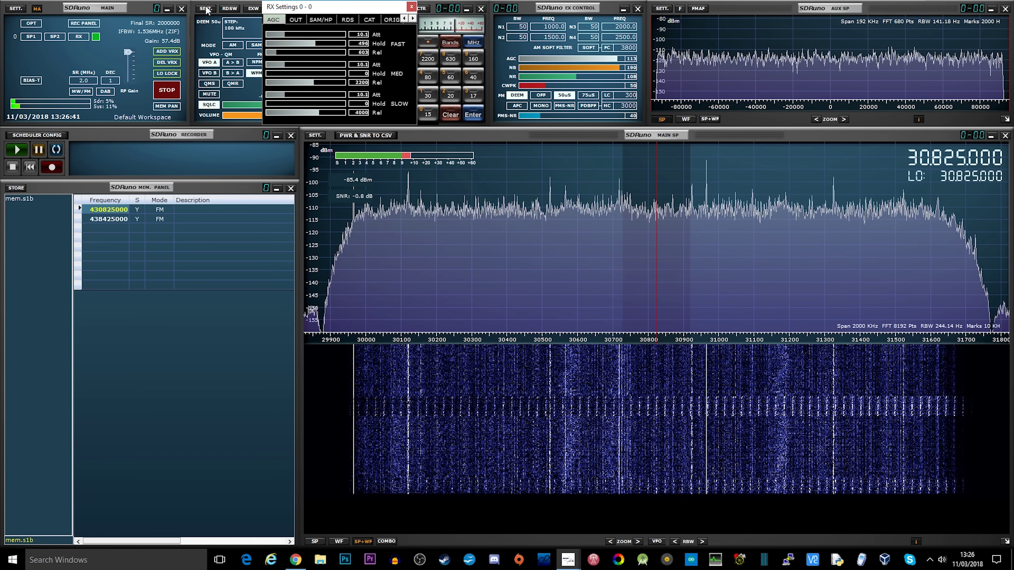
left_click(294, 19)
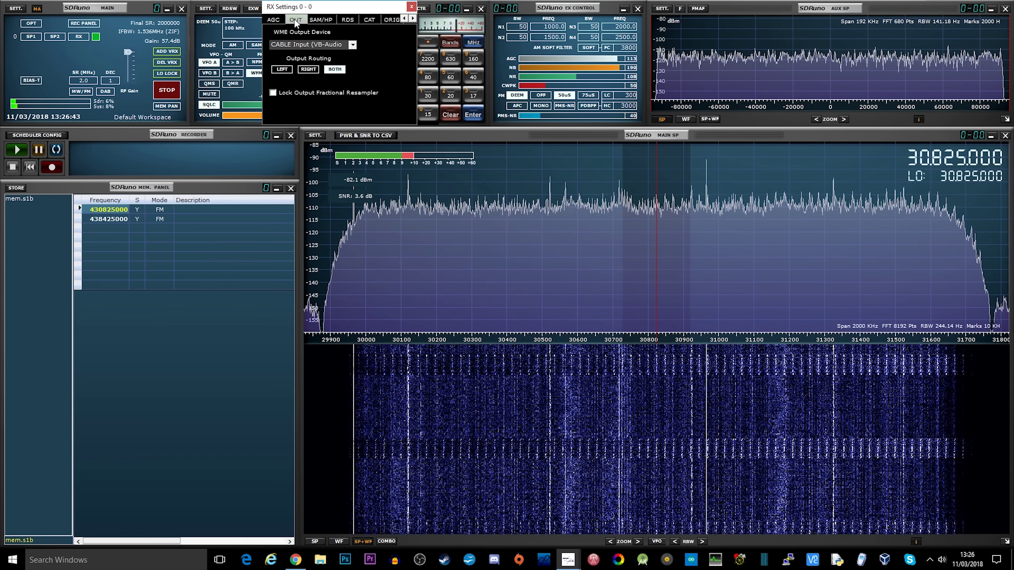
left_click(336, 46)
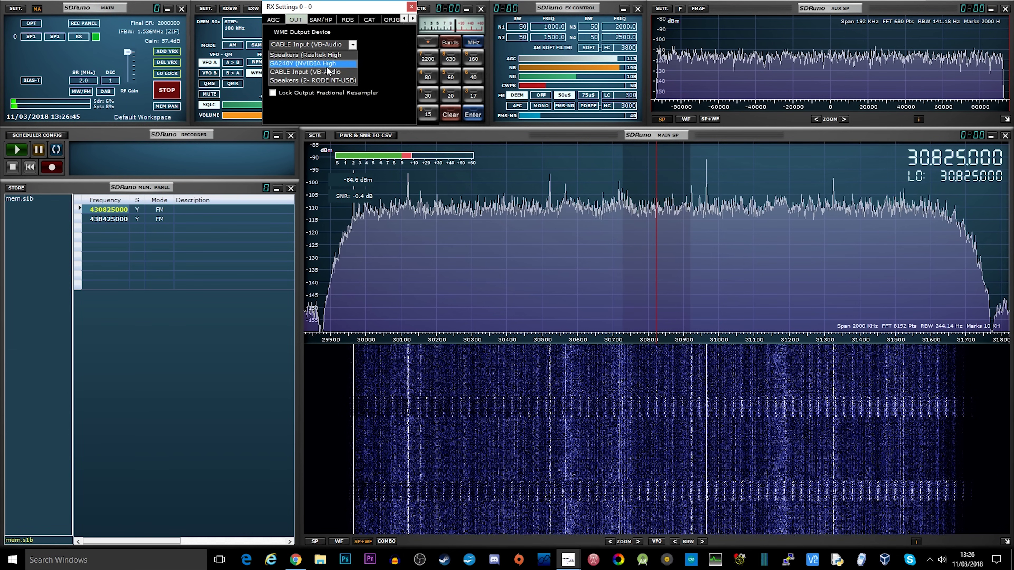
left_click(325, 63)
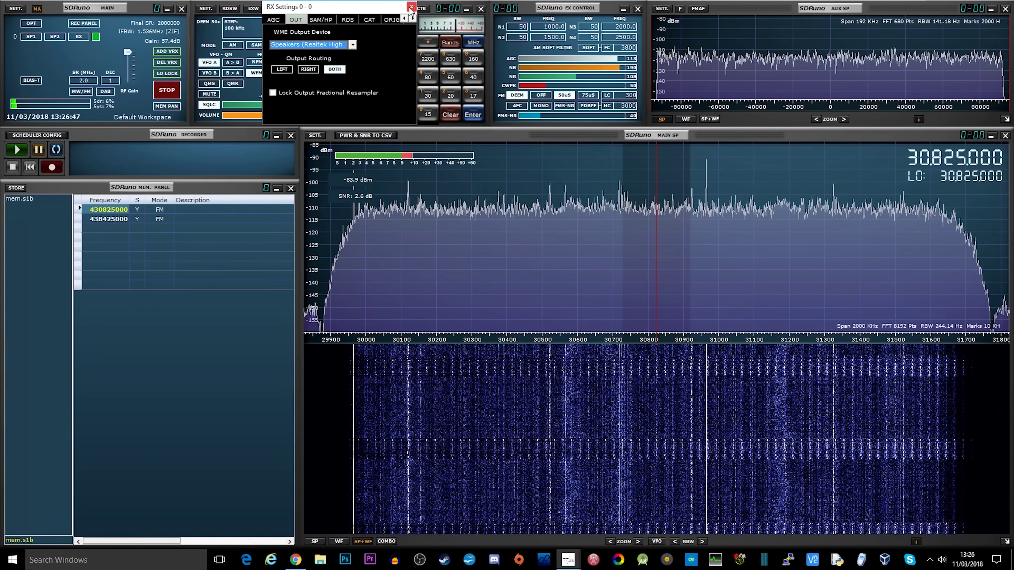
key("Escape")
left_click(161, 91)
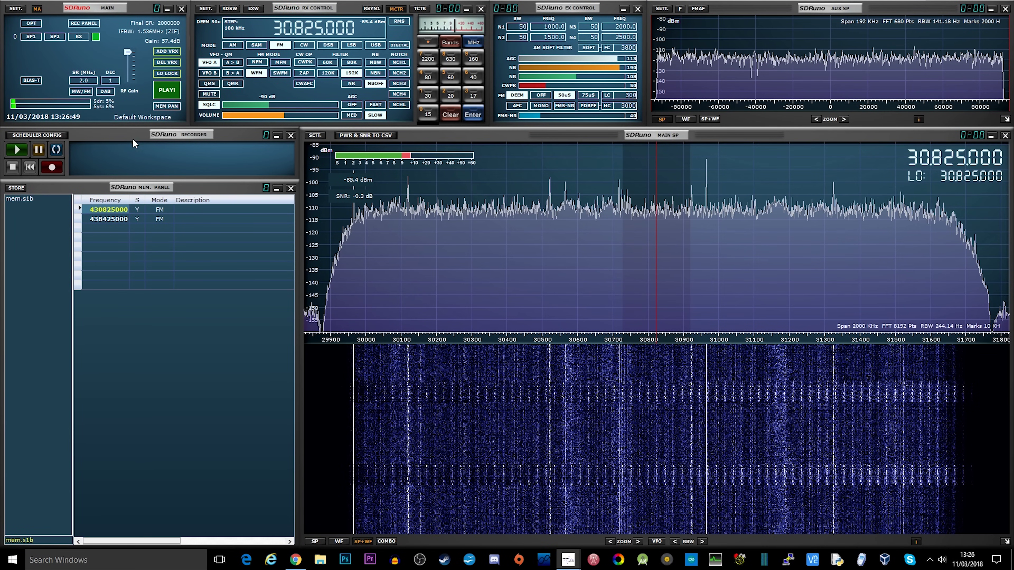
left_click(165, 91)
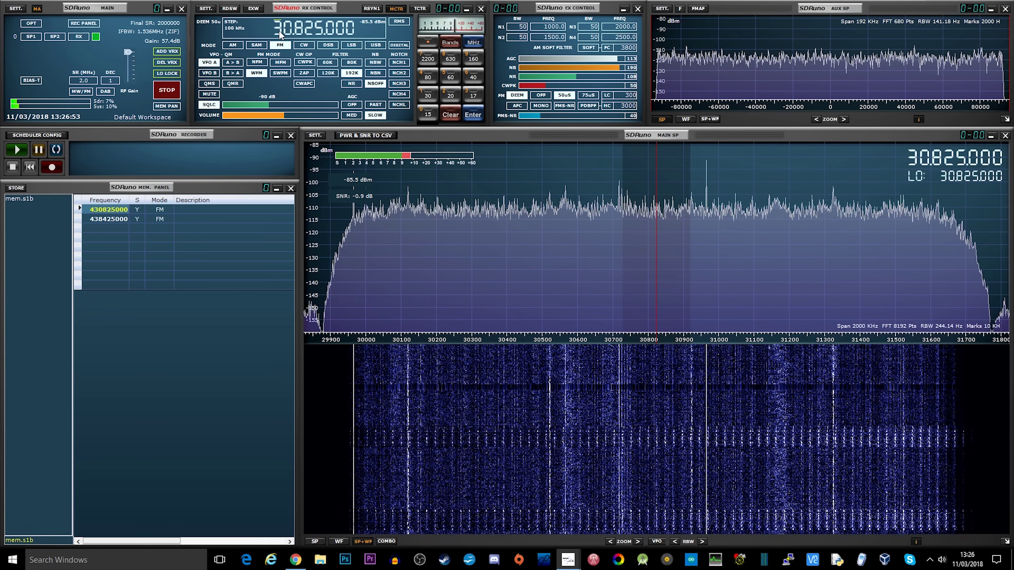
- Tune the VFO to 14.135000 MHz
scroll(279, 30, "down", 2)
scroll(290, 35, "up", 4)
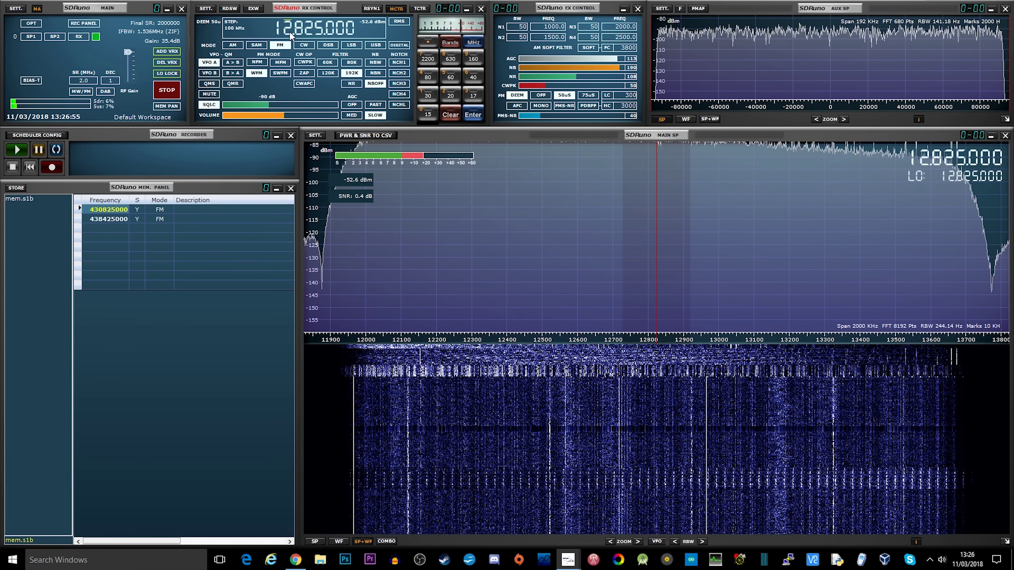
scroll(298, 31, "down", 7)
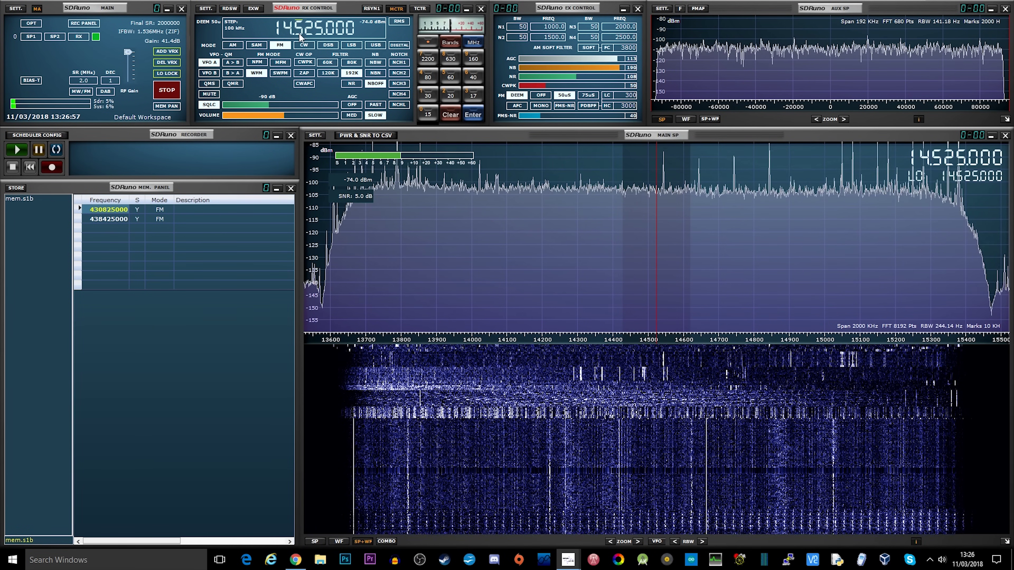
scroll(306, 33, "up", 1)
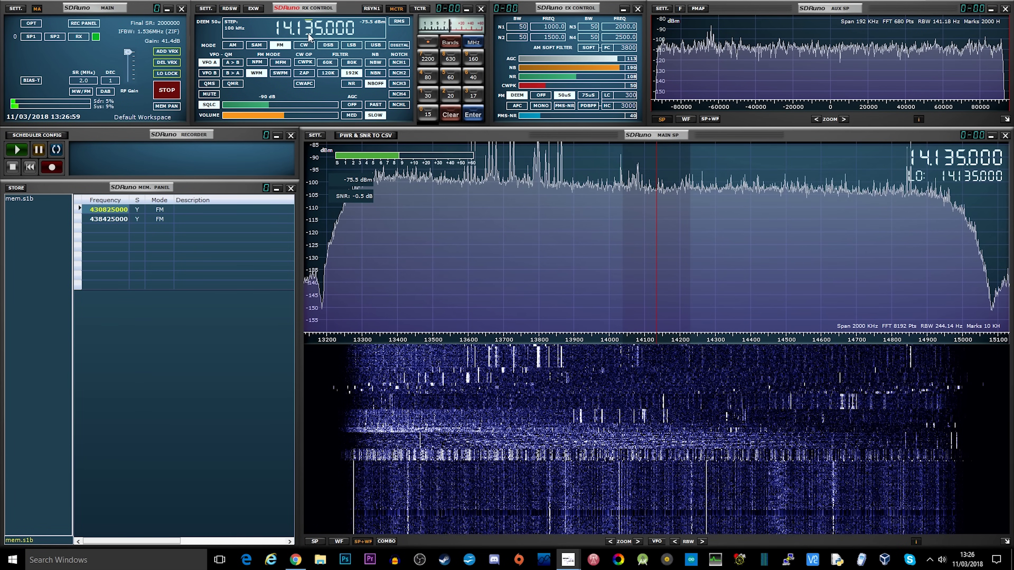
- Rescale the main spectrum to about -25 to -145 dBm using the Range and Base sliders
left_click(316, 135)
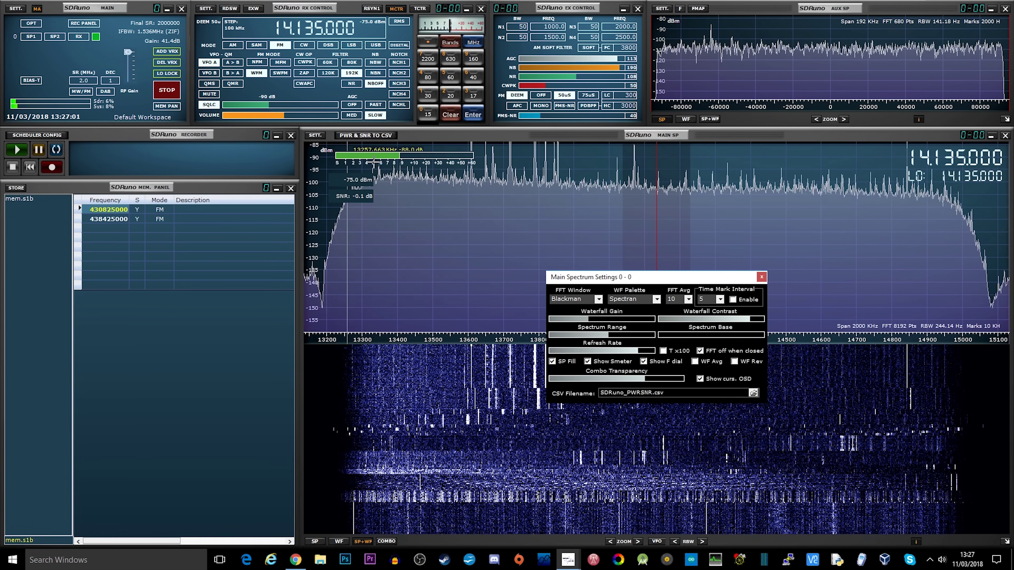
left_click_drag(606, 334, 567, 338)
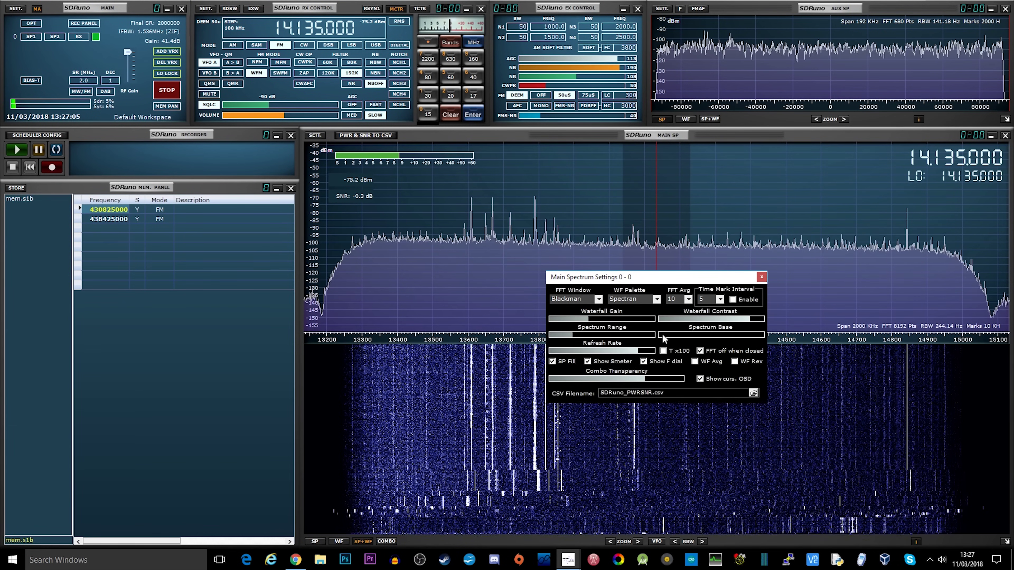
left_click_drag(662, 334, 677, 336)
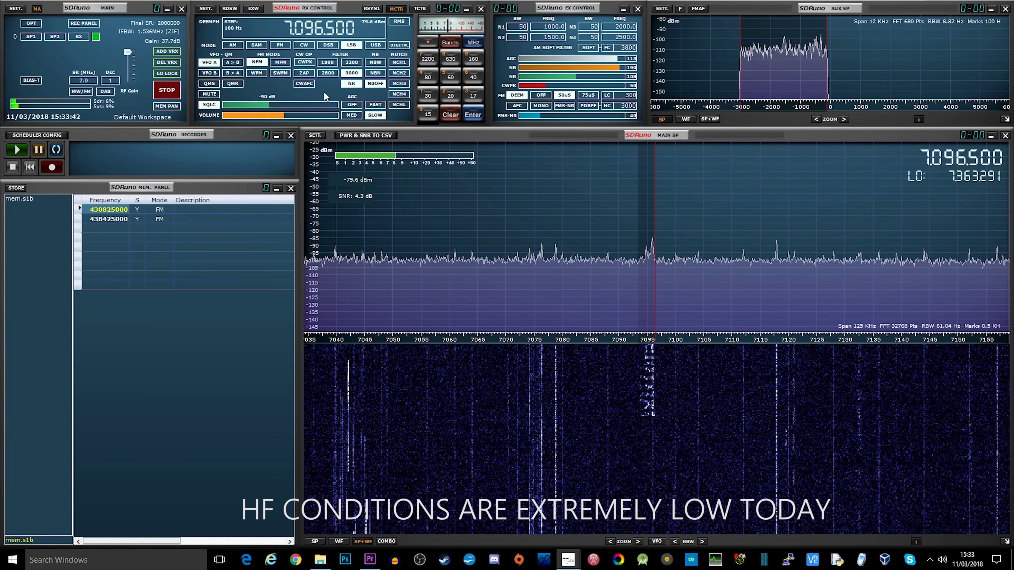
- Shift Spectrum Base and narrow Spectrum Range to about -30 to -110 dBm
left_click(319, 137)
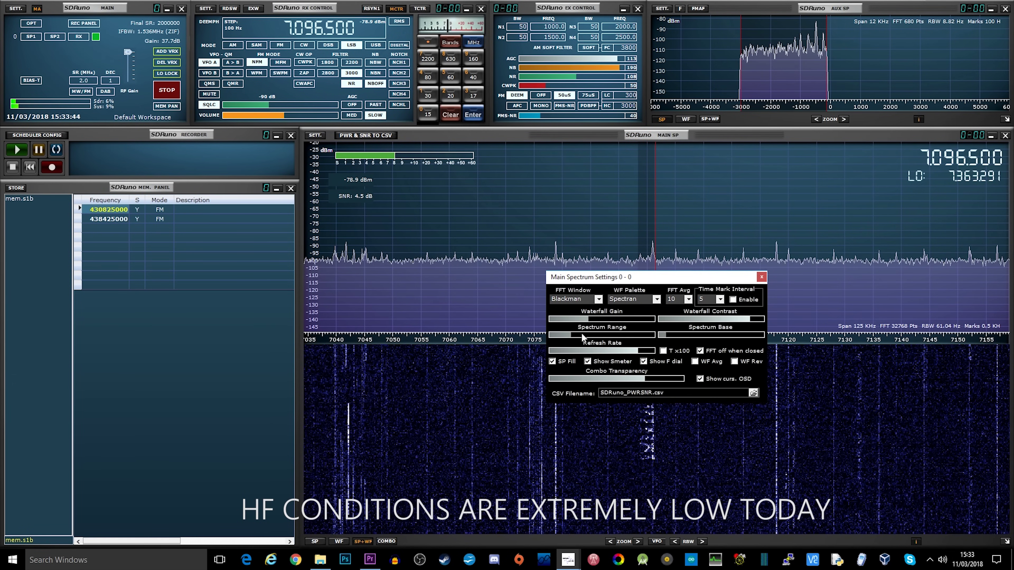
left_click_drag(666, 338, 688, 335)
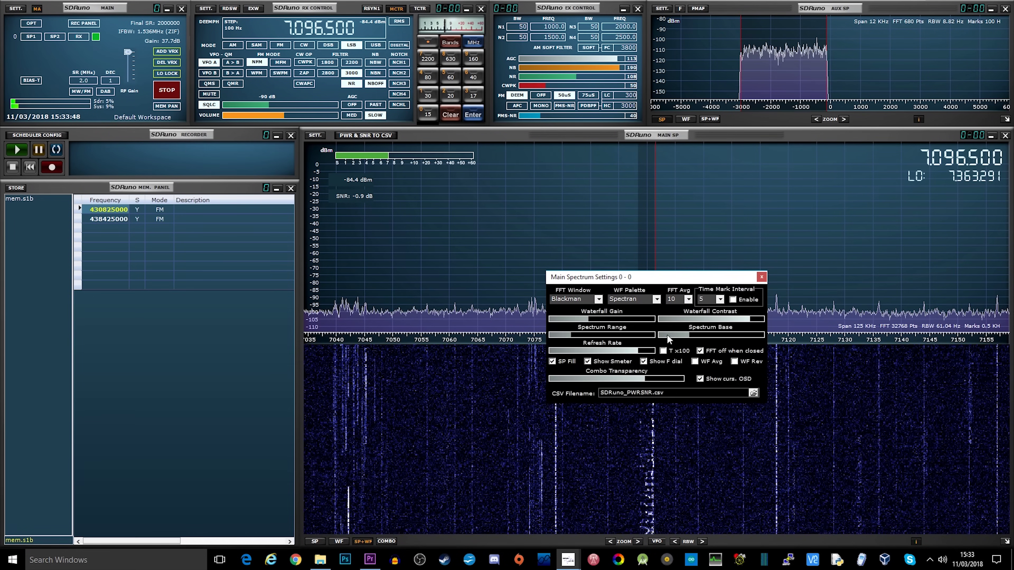
left_click_drag(570, 335, 599, 335)
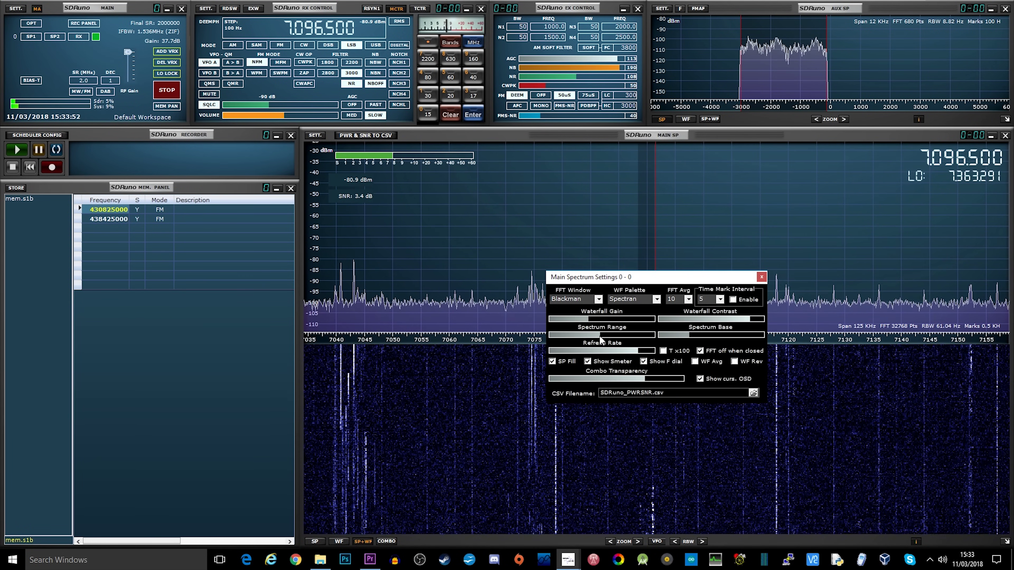
left_click(761, 277)
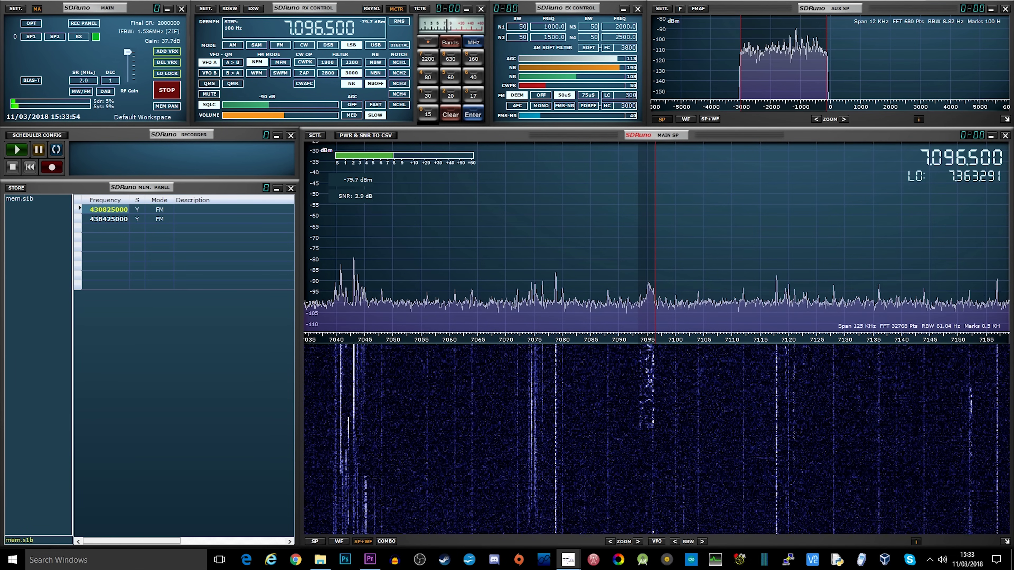